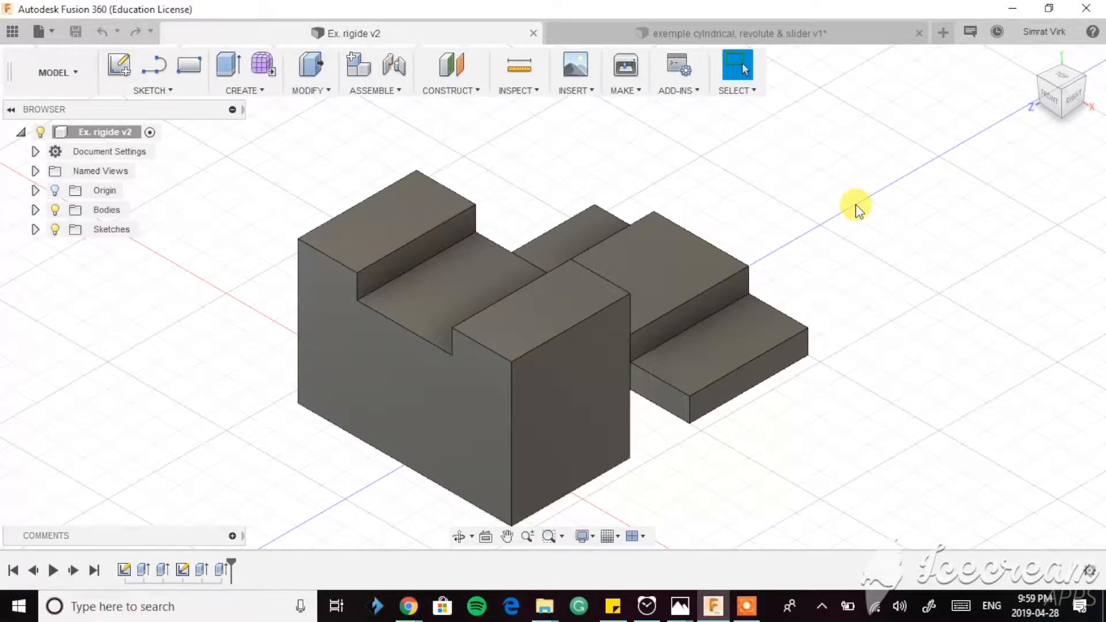
- Try to start a Joint between the two bodies and dismiss the missing-components notice
{"action": "key", "text": "j"}
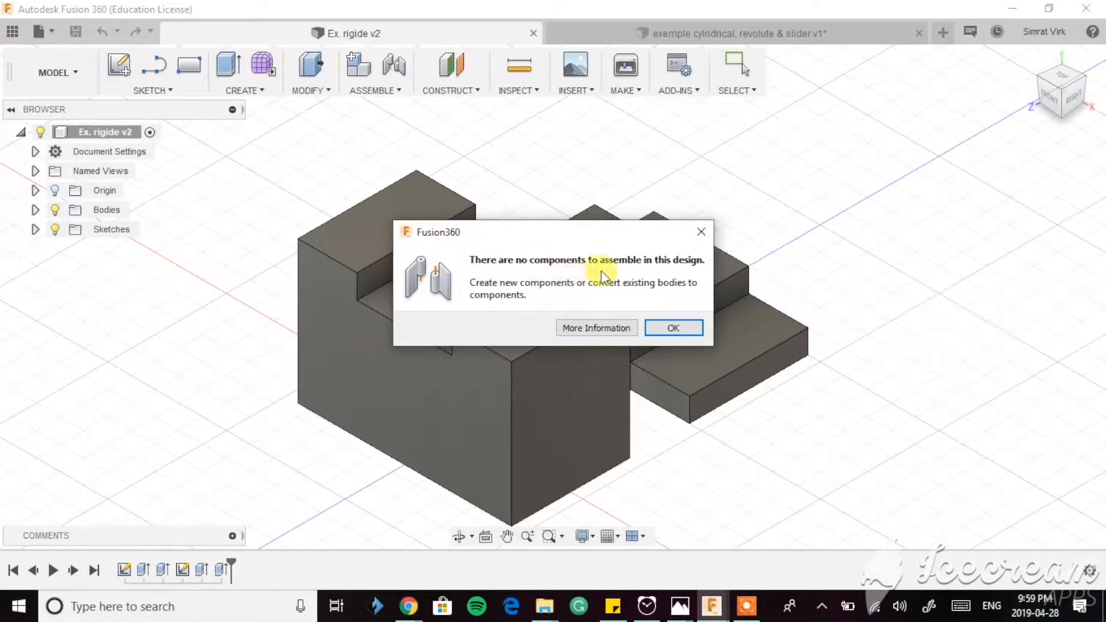
{"action": "left_click", "coordinate": [670, 329]}
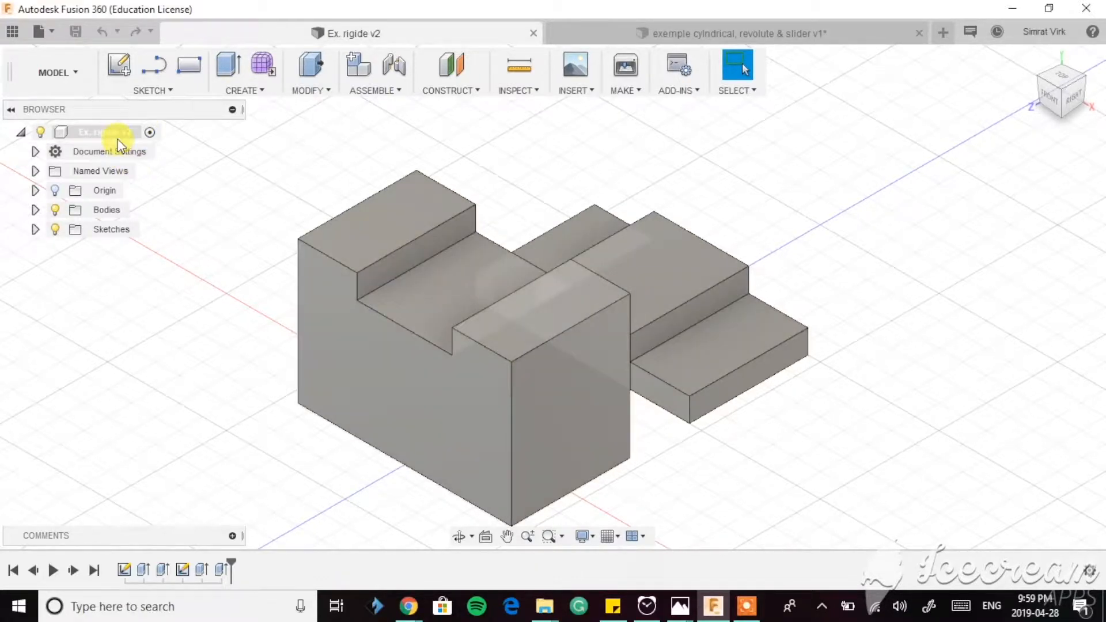
- Create a new component in the Ex. rigide v2 design and move the notched block's body into it
{"action": "right_click", "coordinate": [116, 136]}
{"action": "left_click", "coordinate": [170, 153]}
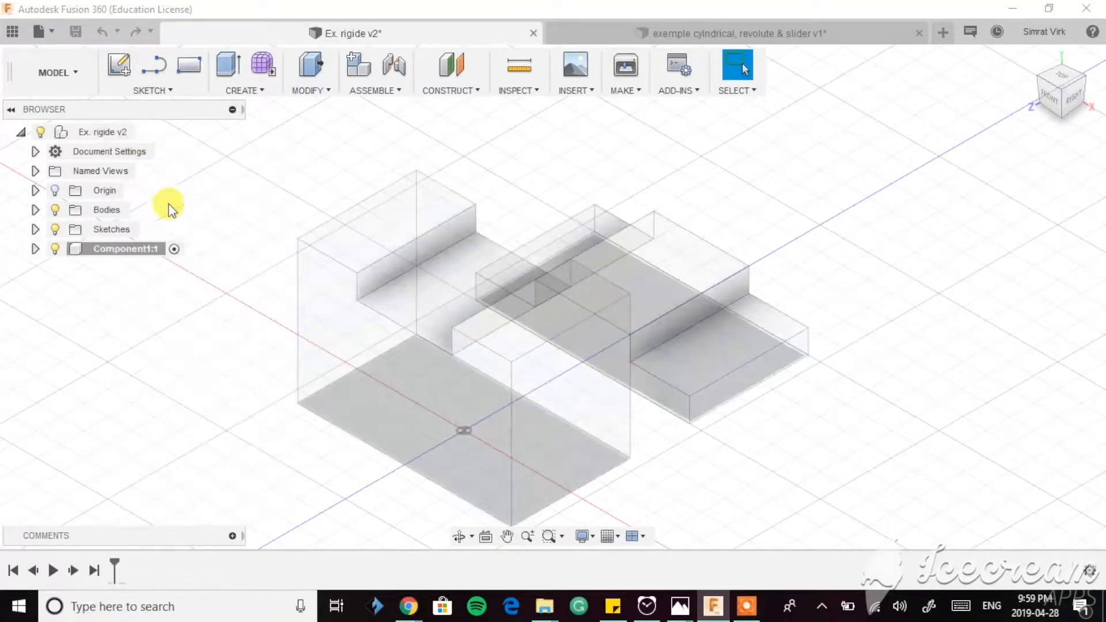
{"action": "left_click", "coordinate": [36, 210]}
{"action": "left_click_drag", "start_coordinate": [122, 230], "coordinate": [150, 289]}
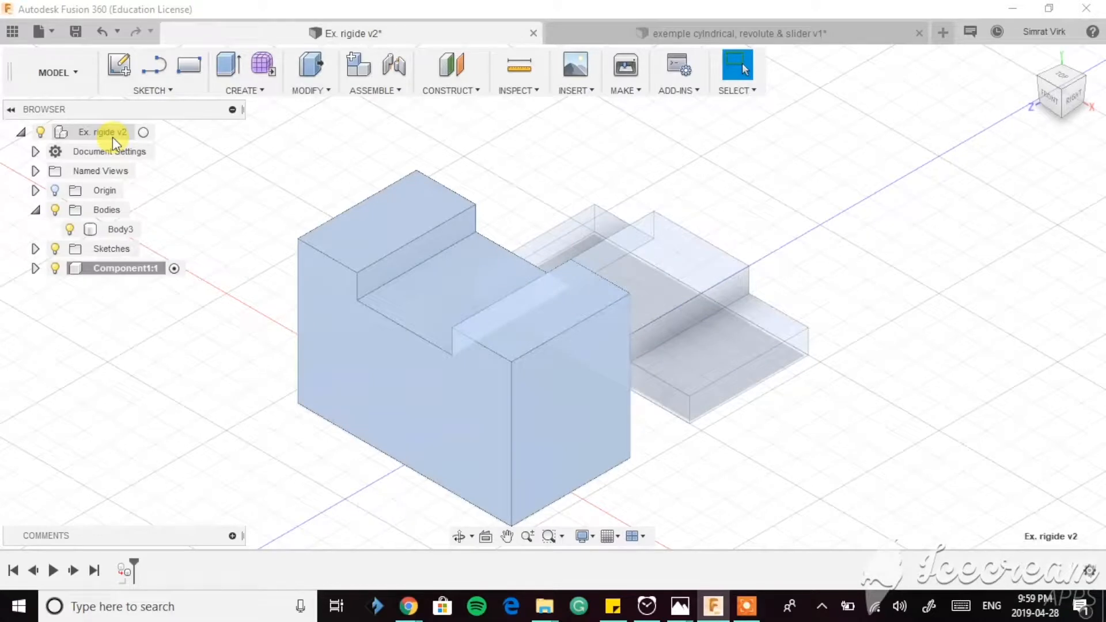
- Create a second component, move the stepped block's body (Body3) into it, and reactivate the top-level assembly
{"action": "right_click", "coordinate": [112, 137]}
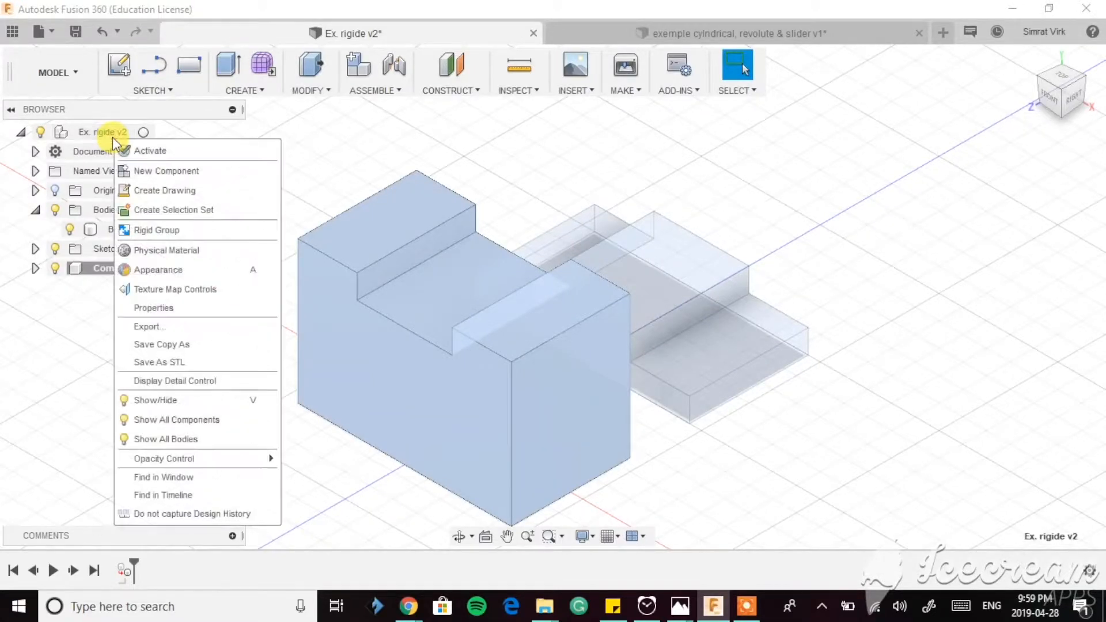
{"action": "left_click", "coordinate": [167, 171]}
{"action": "left_click_drag", "start_coordinate": [96, 229], "coordinate": [116, 287]}
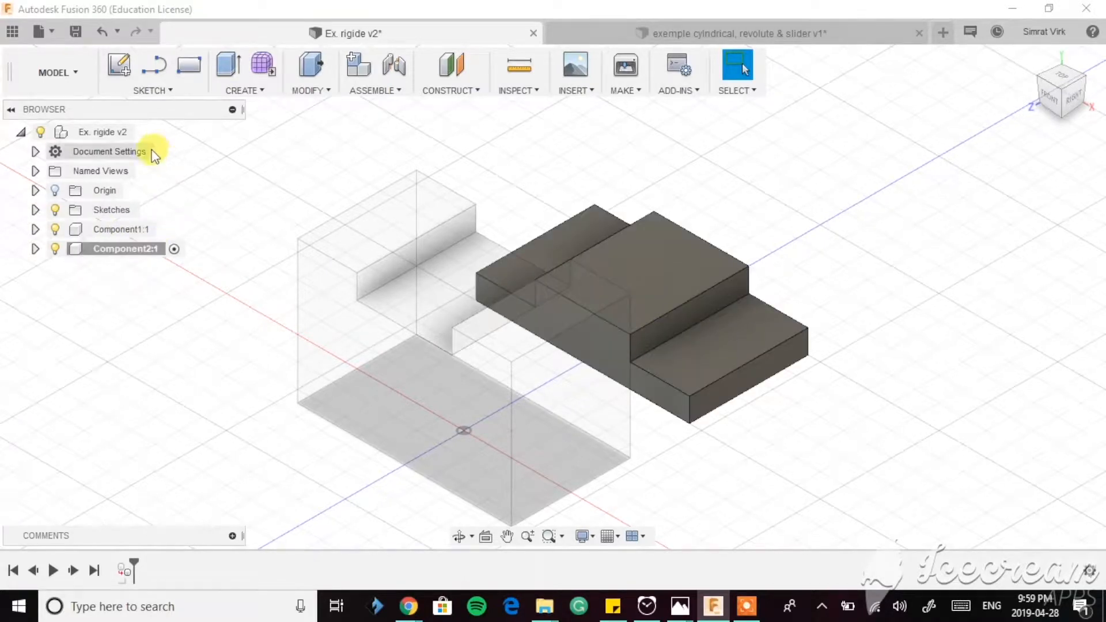
{"action": "double_click", "coordinate": [118, 133]}
{"action": "left_click", "coordinate": [265, 199]}
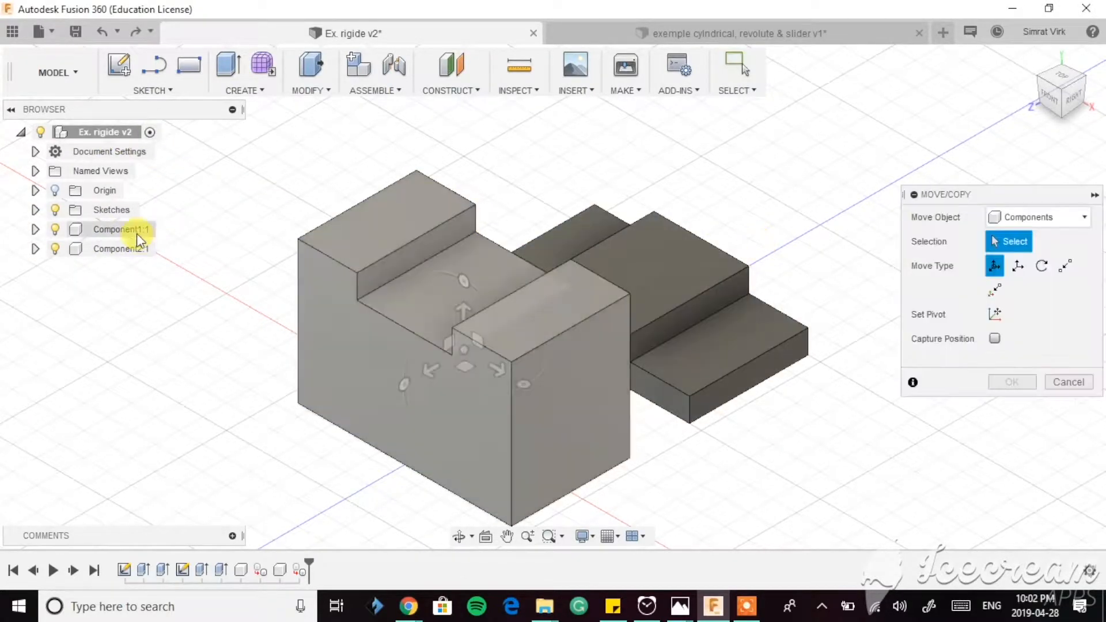
- Try the translation and rotation handles of Move/Copy on the notched block, Component1
{"action": "left_click", "coordinate": [129, 230]}
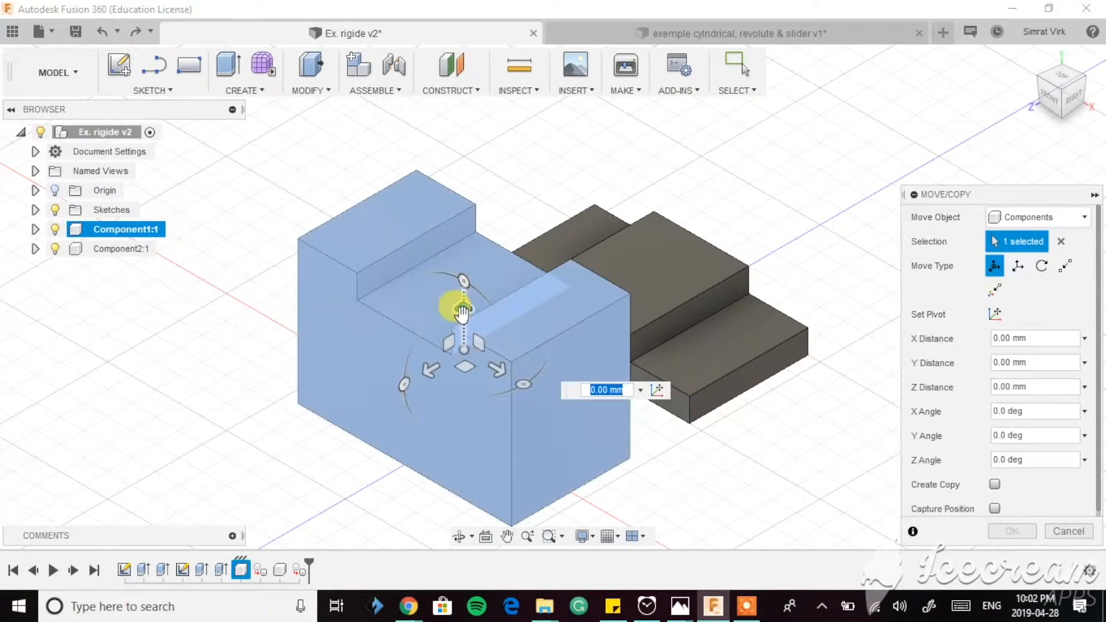
{"action": "left_click_drag", "start_coordinate": [462, 311], "coordinate": [443, 372]}
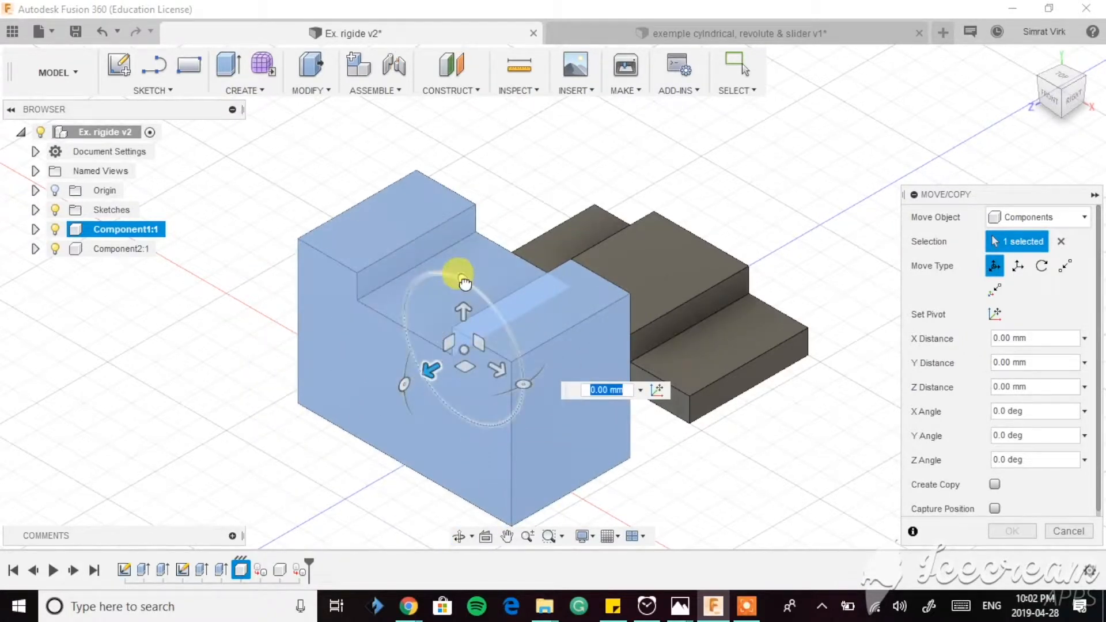
{"action": "mouse_move", "coordinate": [457, 279]}
{"action": "left_mouse_down"}
{"action": "mouse_move", "coordinate": [524, 388]}
{"action": "mouse_move", "coordinate": [500, 305]}
{"action": "mouse_move", "coordinate": [459, 269]}
{"action": "left_mouse_up"}
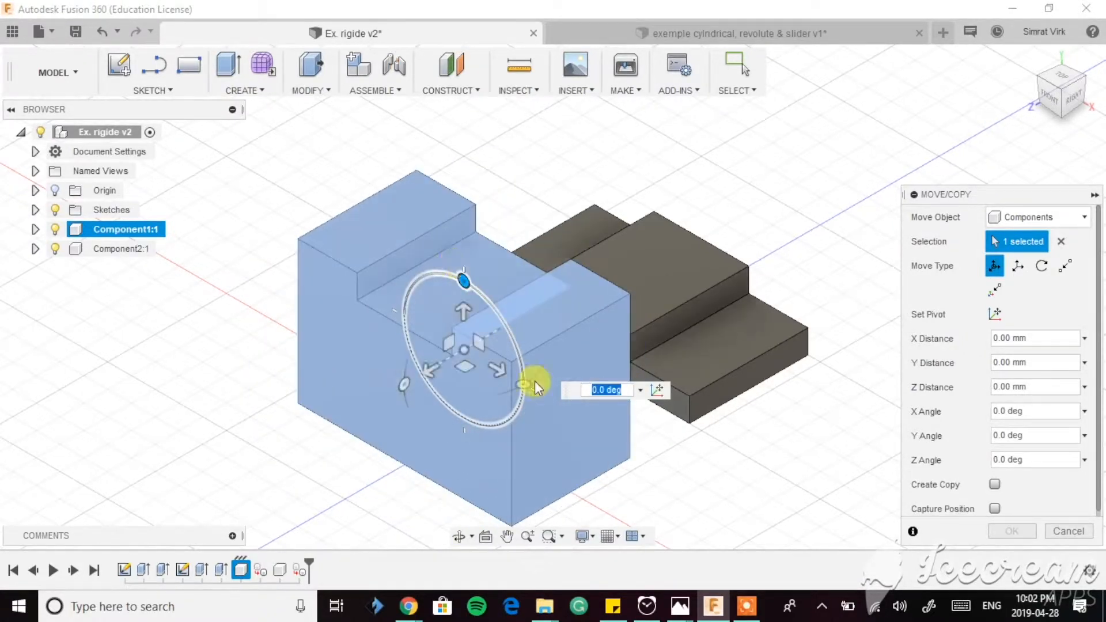
{"action": "left_click_drag", "start_coordinate": [423, 391], "coordinate": [531, 380]}
{"action": "mouse_move", "coordinate": [404, 384]}
{"action": "left_mouse_down"}
{"action": "mouse_move", "coordinate": [494, 464]}
{"action": "mouse_move", "coordinate": [464, 461]}
{"action": "mouse_move", "coordinate": [388, 382]}
{"action": "left_mouse_up"}
{"action": "left_click", "coordinate": [1013, 531]}
- Move the notched block slightly and pull the stepped block well clear of it
{"action": "mouse_move", "coordinate": [373, 326]}
{"action": "left_mouse_down"}
{"action": "mouse_move", "coordinate": [210, 410]}
{"action": "mouse_move", "coordinate": [378, 323]}
{"action": "left_mouse_up"}
{"action": "left_click_drag", "start_coordinate": [666, 261], "coordinate": [864, 426]}
{"action": "left_click_drag", "start_coordinate": [831, 229], "coordinate": [860, 240]}
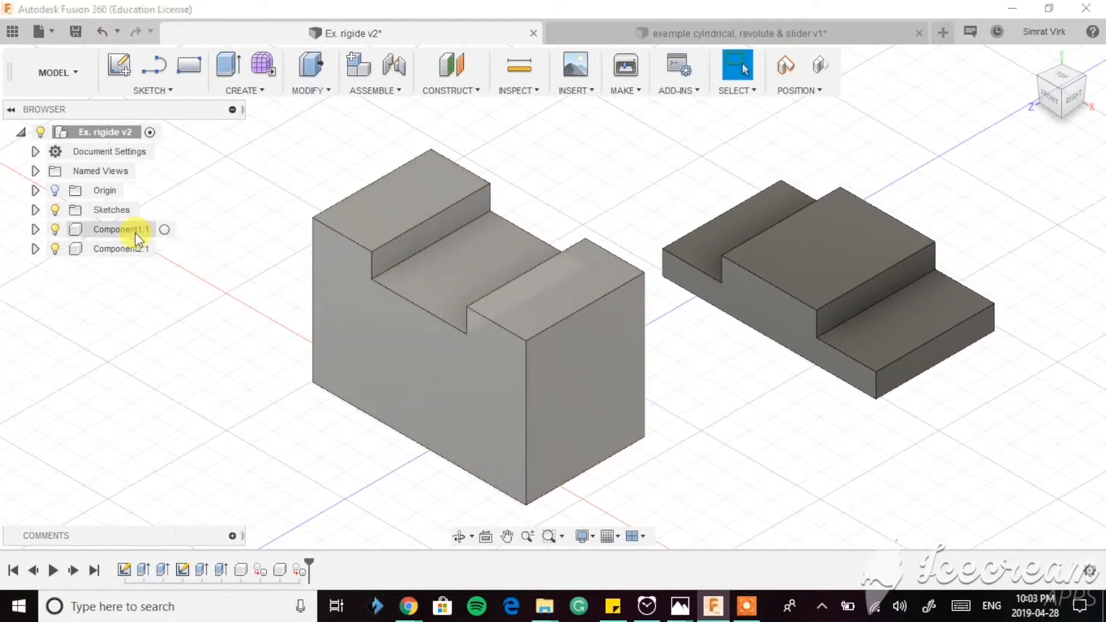
- Ground the notched block, Component1, and capture the current component positions
{"action": "right_click", "coordinate": [136, 230]}
{"action": "left_click", "coordinate": [177, 32]}
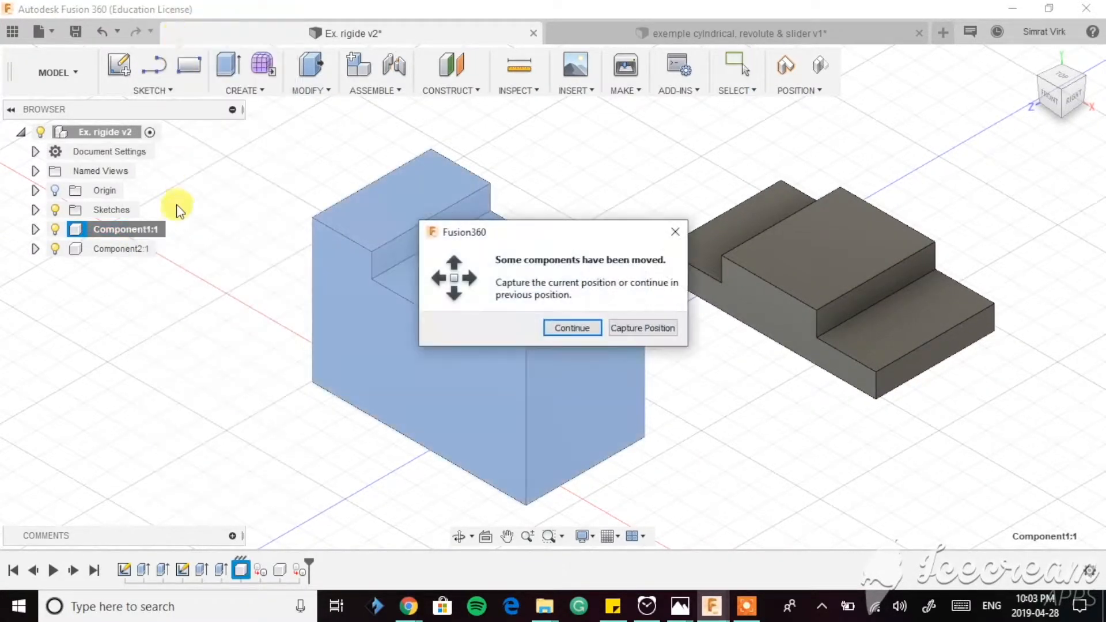
{"action": "left_click", "coordinate": [652, 327]}
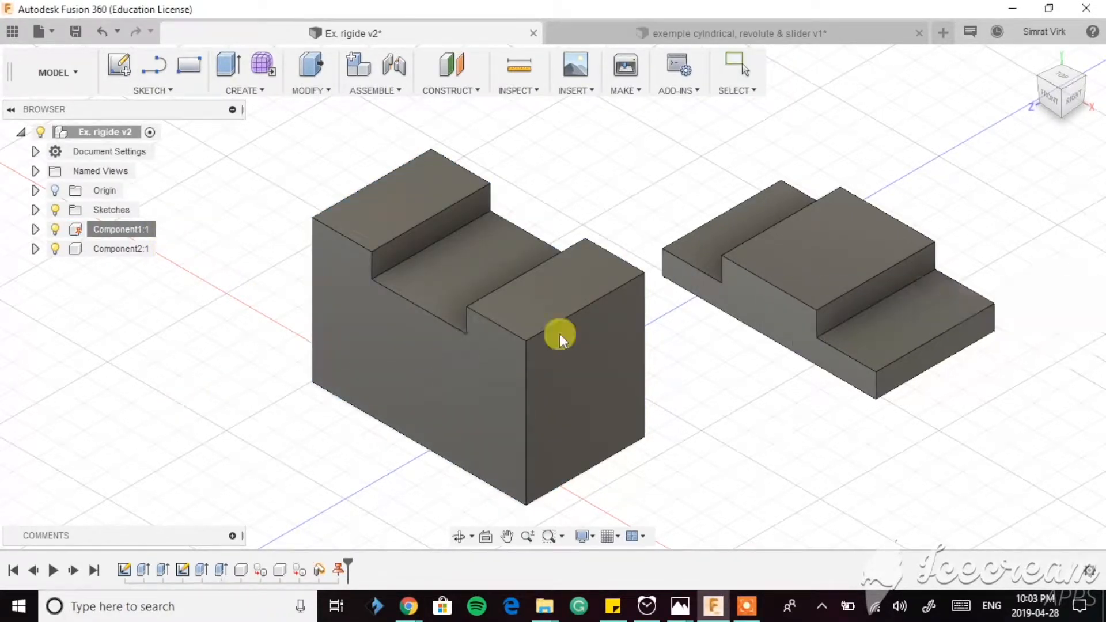
- Set up a Rigid joint from the centre of the stepped block's raised face to the centre of the notch floor
{"action": "left_click_drag", "start_coordinate": [827, 254], "coordinate": [801, 268]}
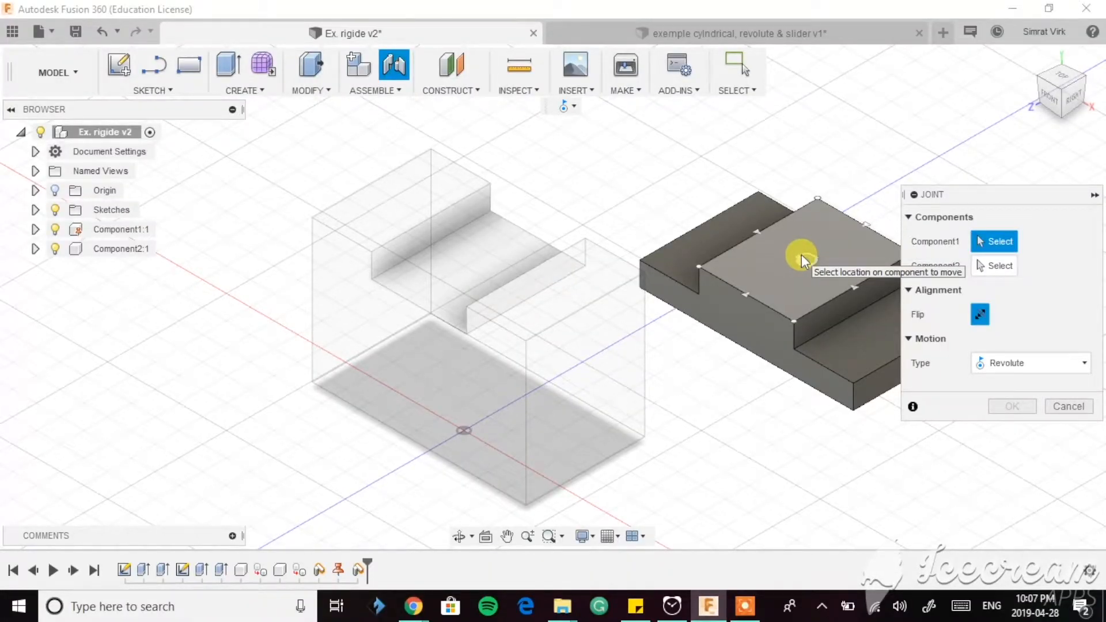
{"action": "left_click", "coordinate": [806, 258]}
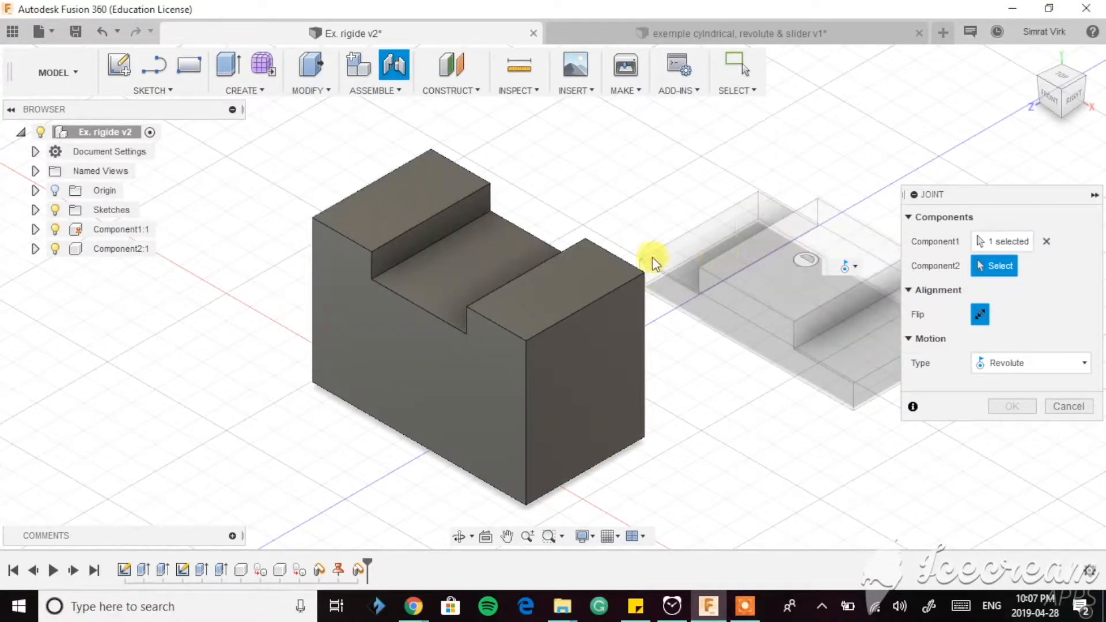
{"action": "left_click", "coordinate": [476, 265]}
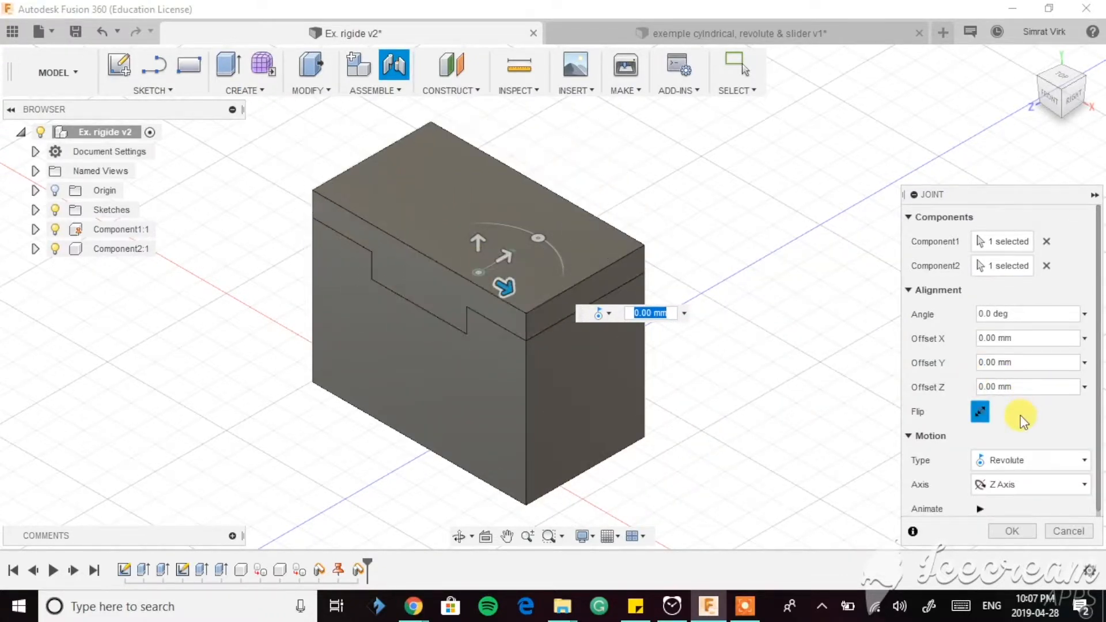
{"action": "left_click", "coordinate": [1014, 457]}
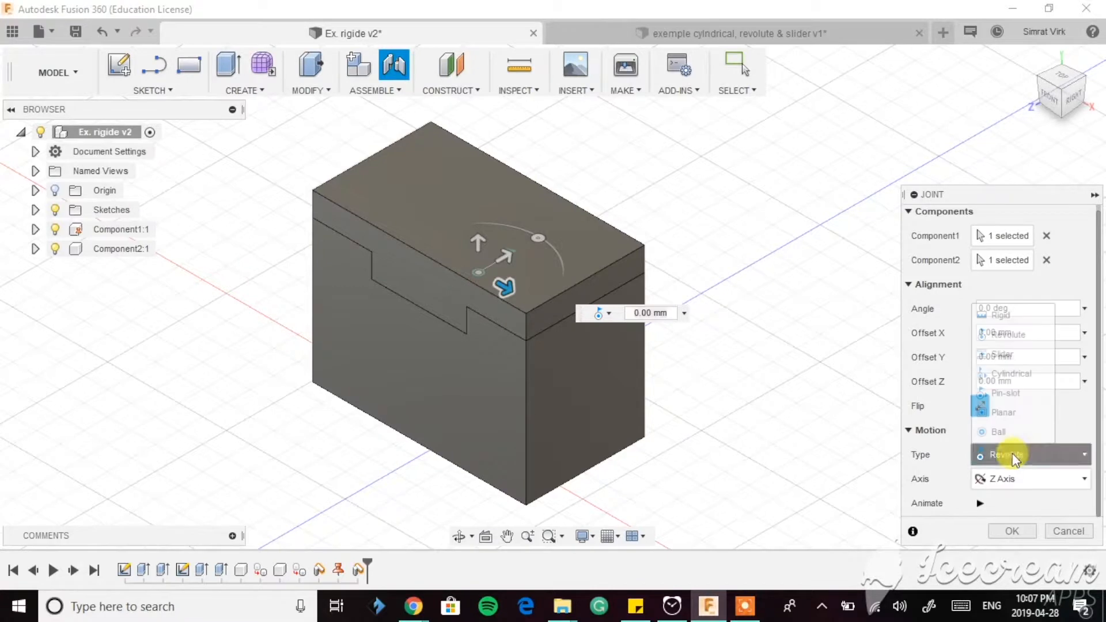
{"action": "left_click", "coordinate": [1006, 315]}
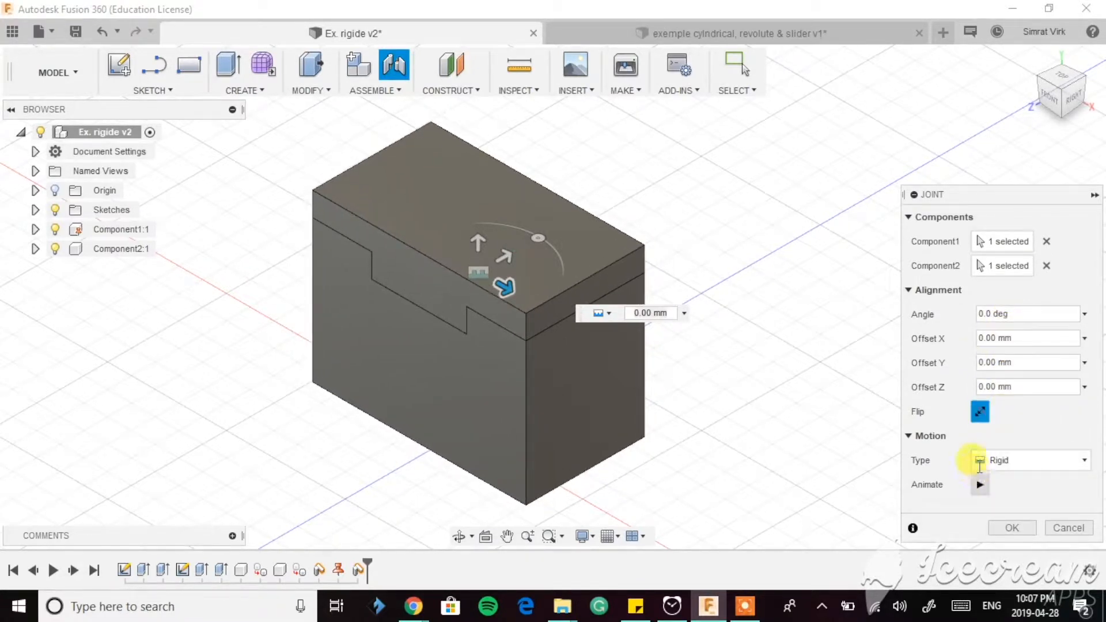
- Check the joint's flipped alignment, restore the original orientation, and create the rigid joint
{"action": "left_click", "coordinate": [981, 409]}
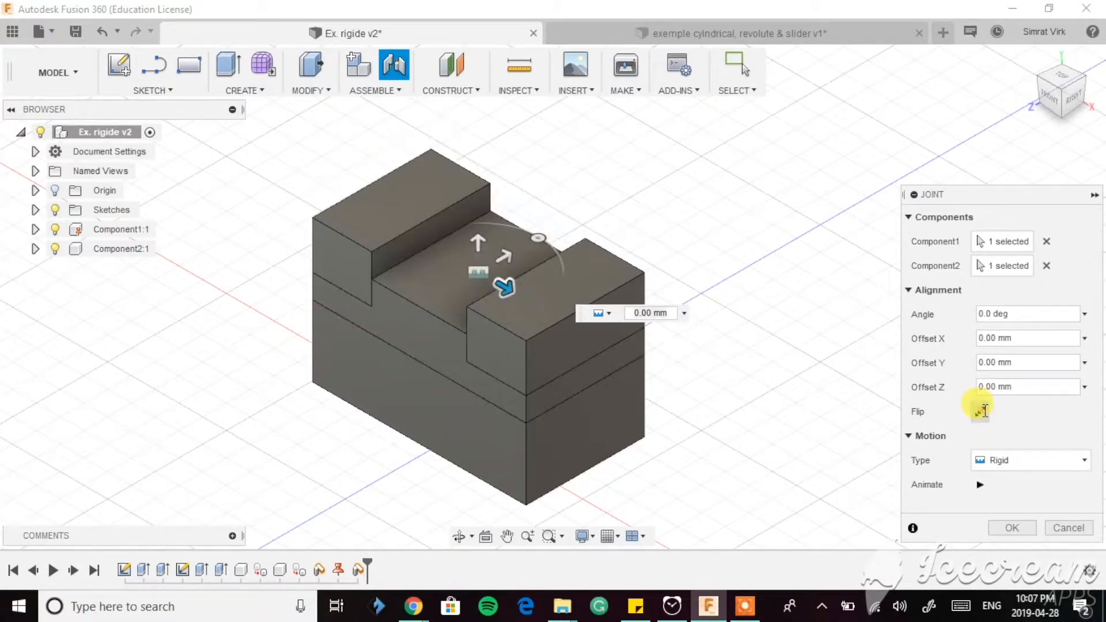
{"action": "left_click", "coordinate": [981, 410]}
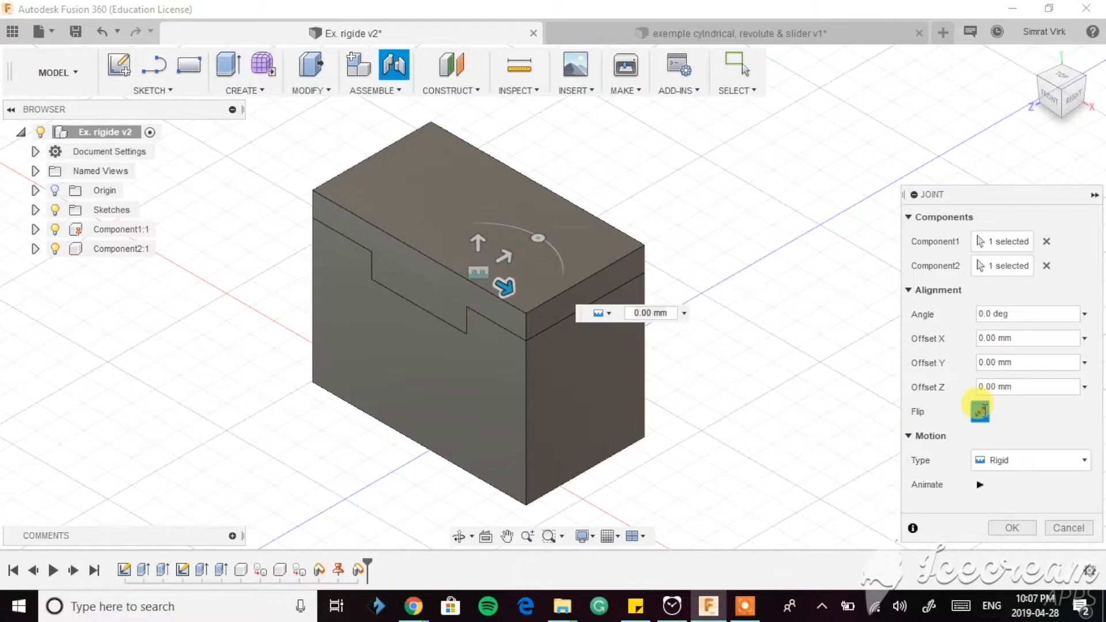
{"action": "key", "text": "Return"}
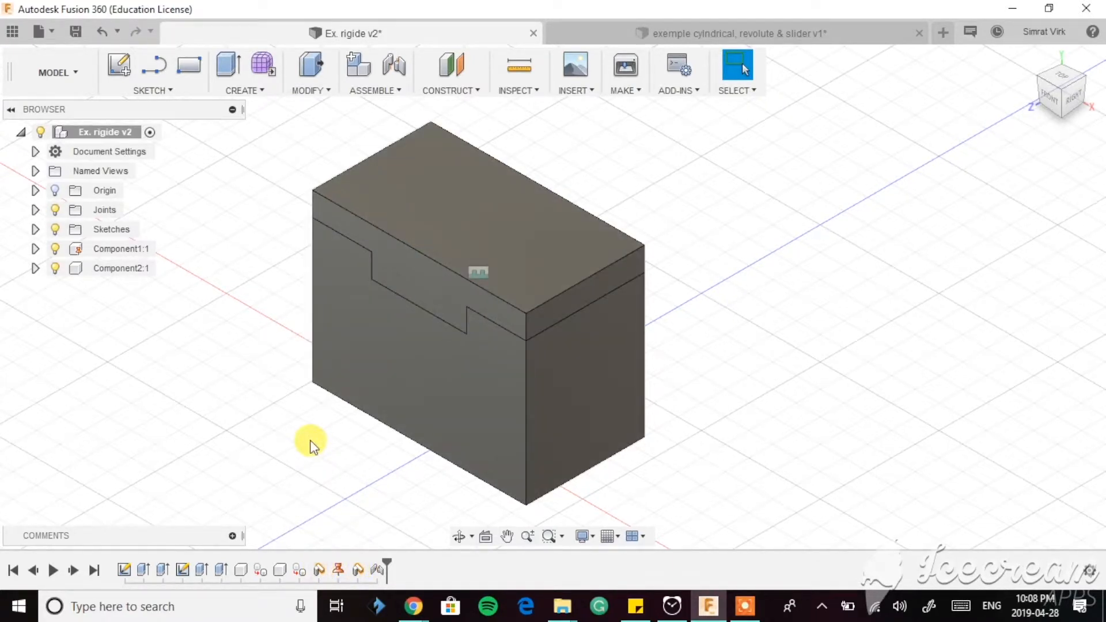
{"action": "left_click", "coordinate": [36, 210]}
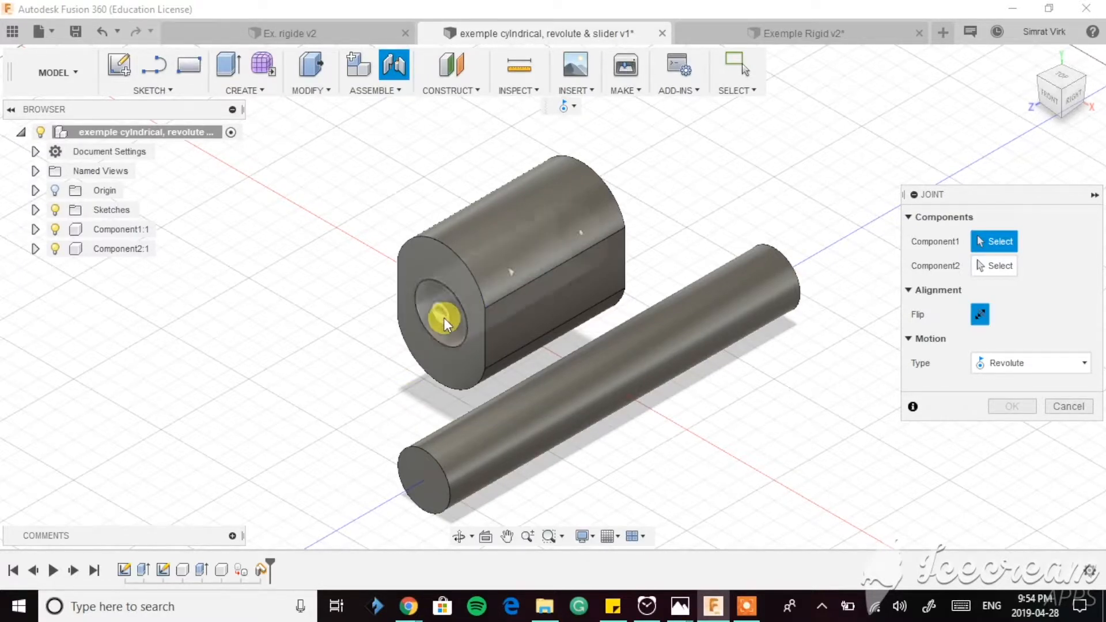
- In the cylindrical, revolute and slider example, joint the sleeve bore's midpoint to the shaft's midpoint with Rigid motion
{"action": "left_click", "coordinate": [513, 274]}
{"action": "left_click", "coordinate": [600, 380]}
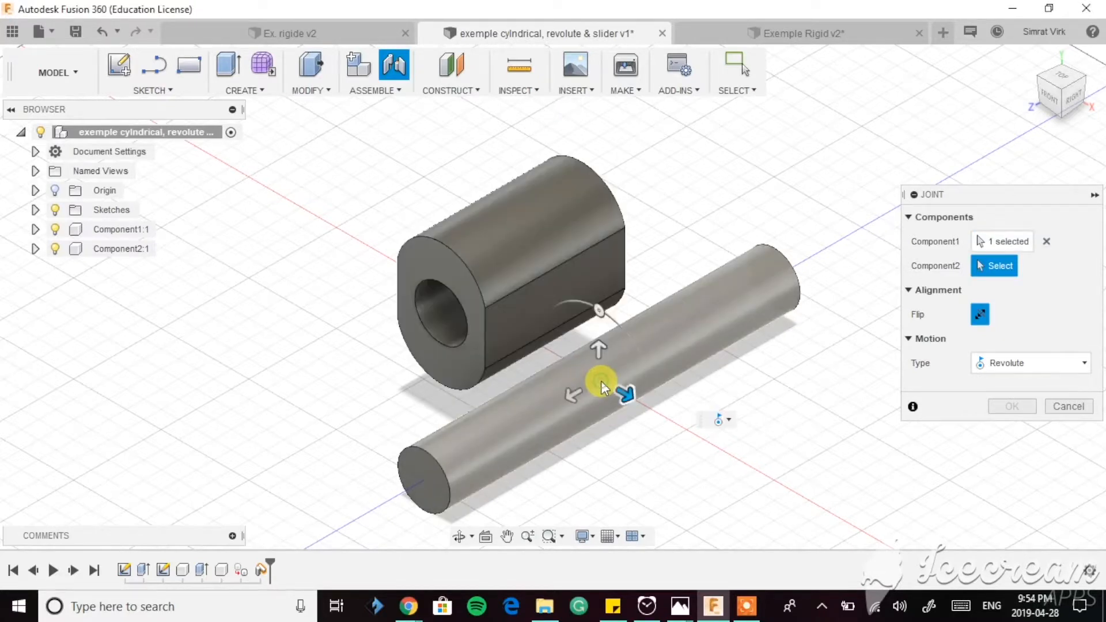
{"action": "left_click", "coordinate": [1008, 460]}
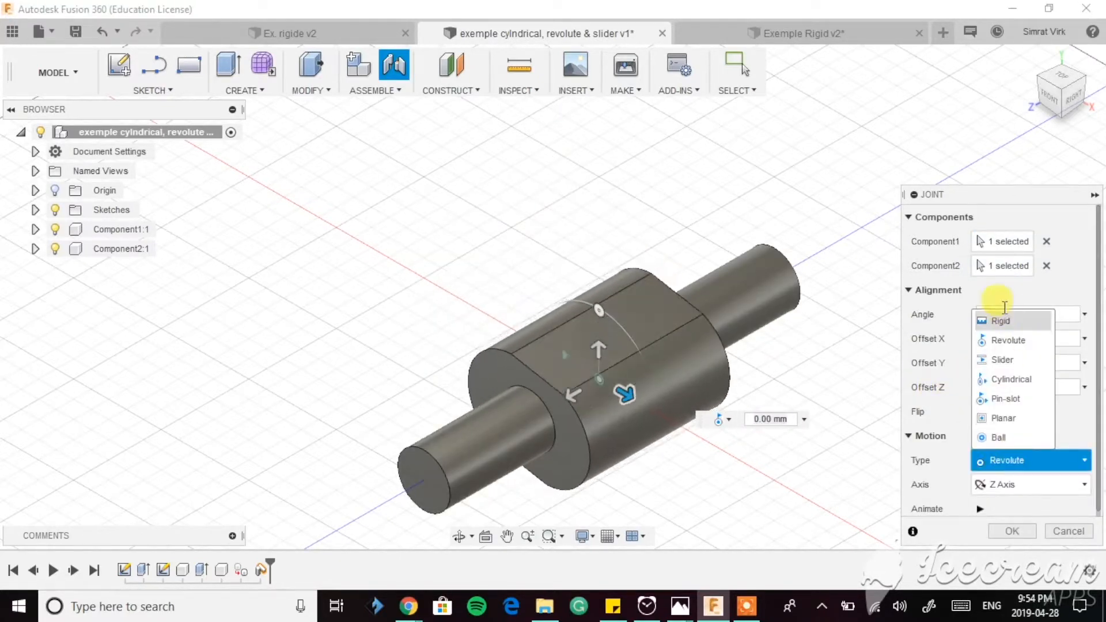
{"action": "left_click", "coordinate": [1005, 323]}
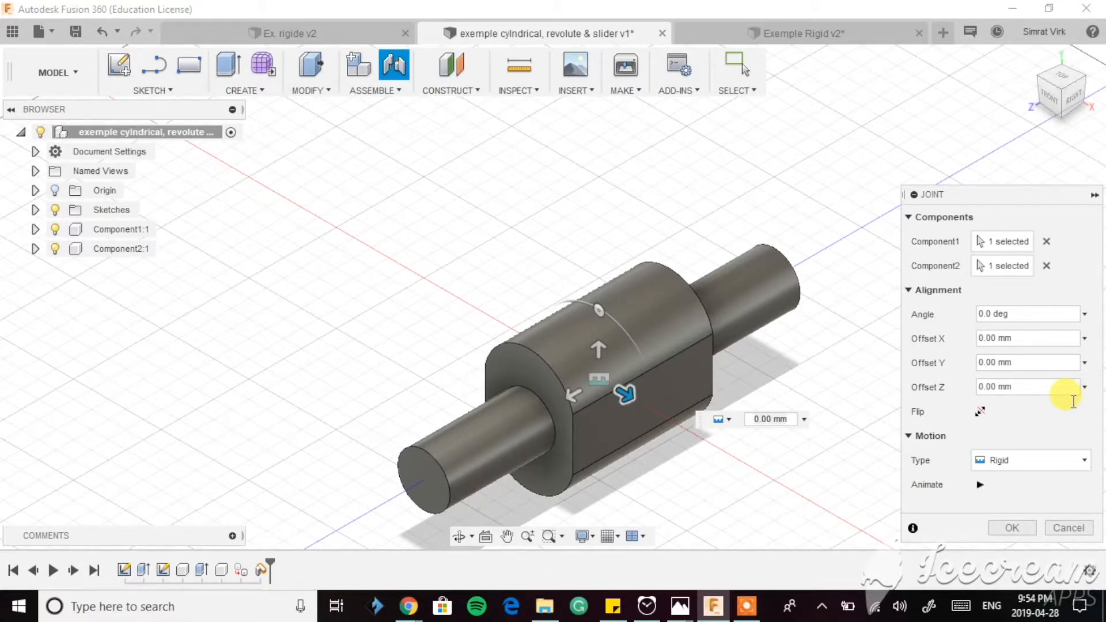
- Preview the Revolute, Slider, Cylindrical and Pin-slot motion types on the sleeve and shaft joint
{"action": "left_click", "coordinate": [1031, 460]}
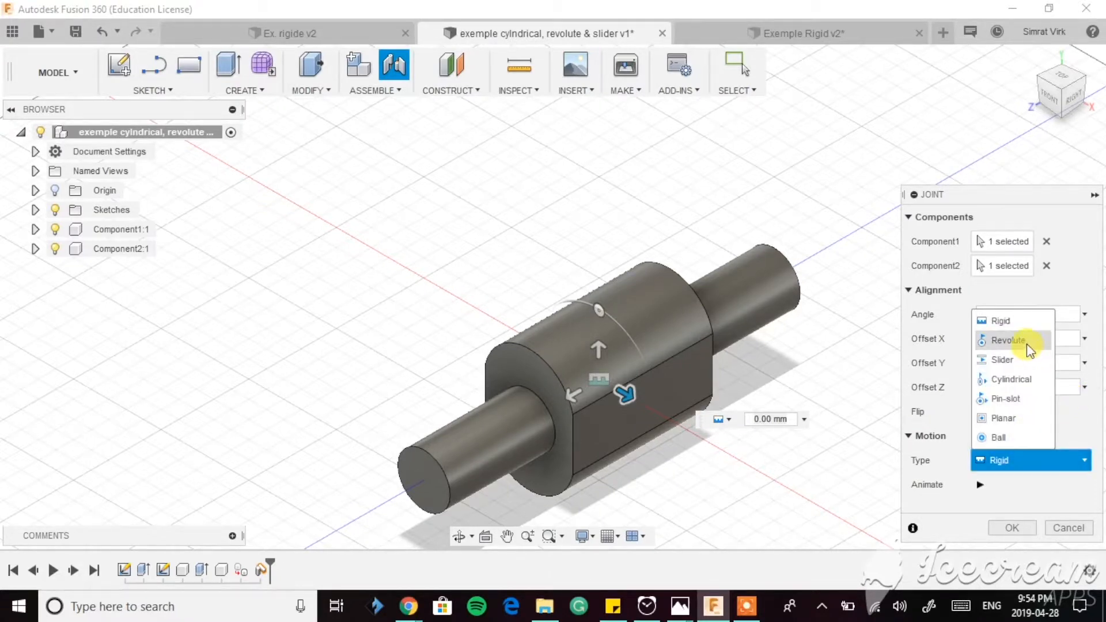
{"action": "left_click", "coordinate": [1026, 342]}
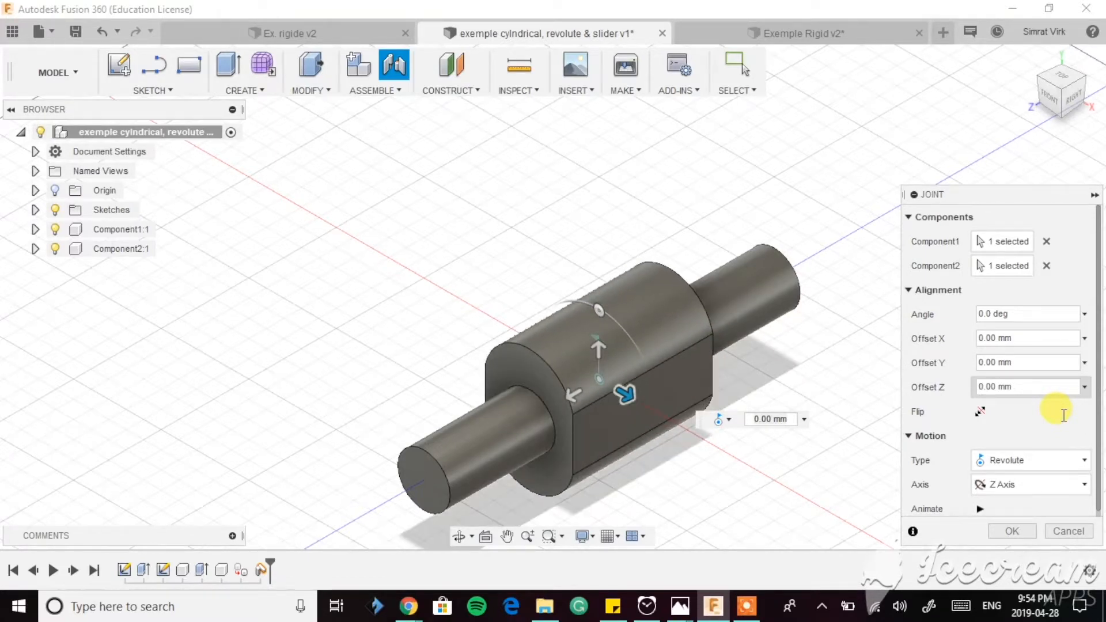
{"action": "left_click", "coordinate": [1045, 460]}
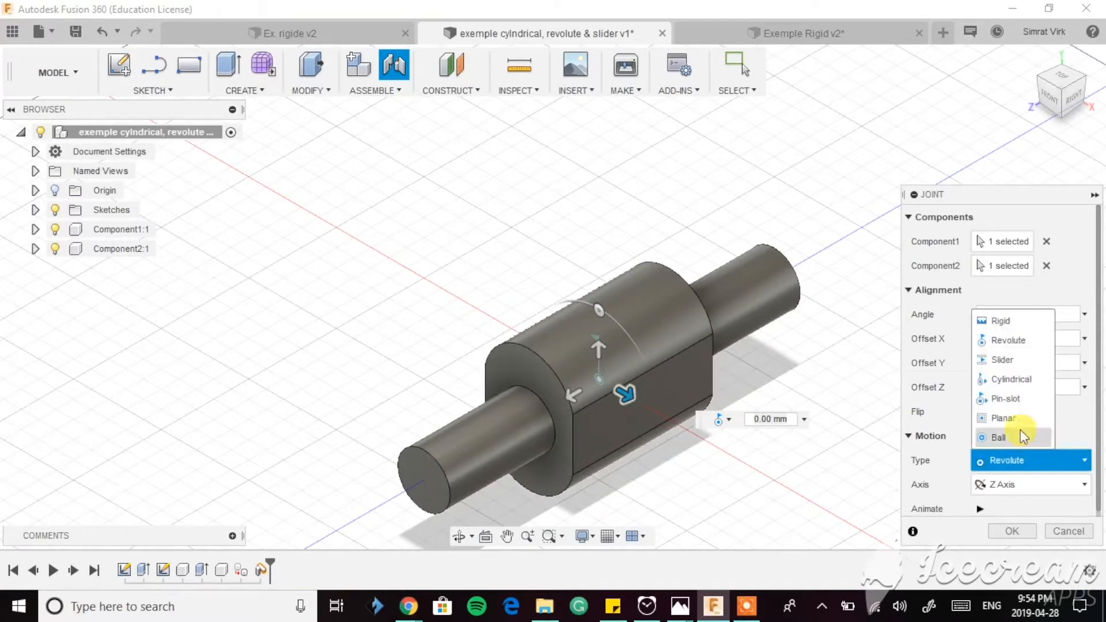
{"action": "left_click", "coordinate": [1003, 360]}
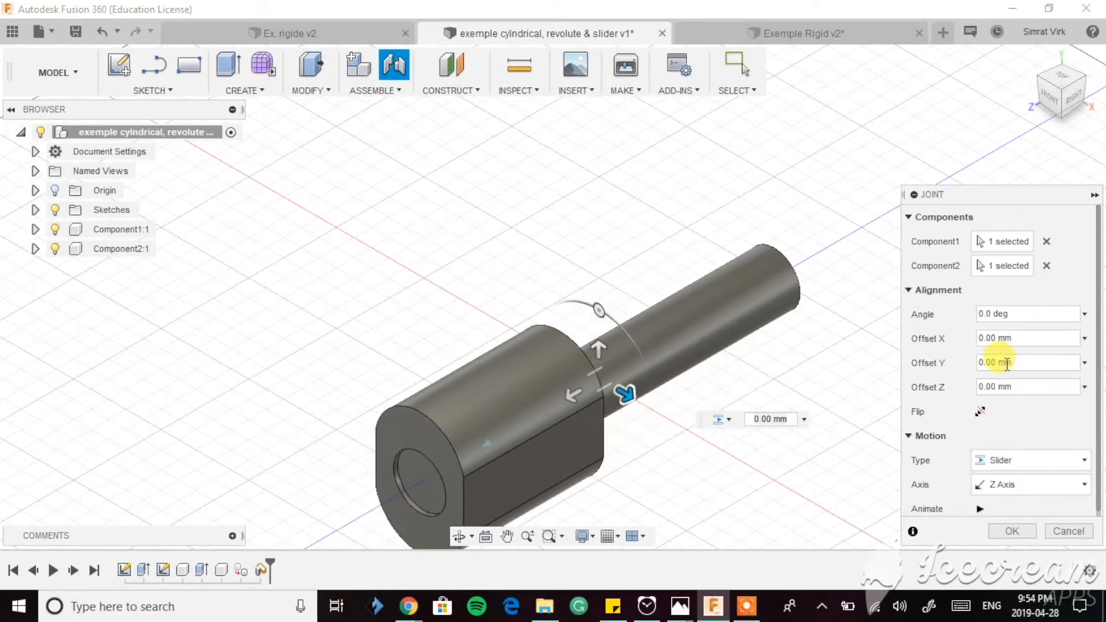
{"action": "left_click", "coordinate": [992, 461]}
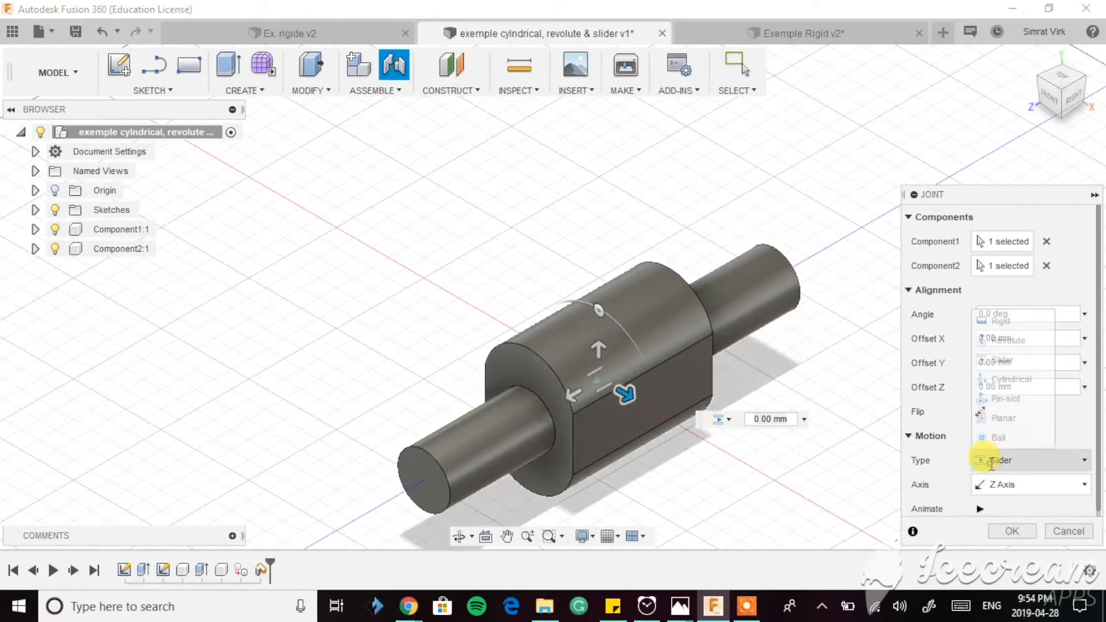
{"action": "left_click", "coordinate": [1008, 378]}
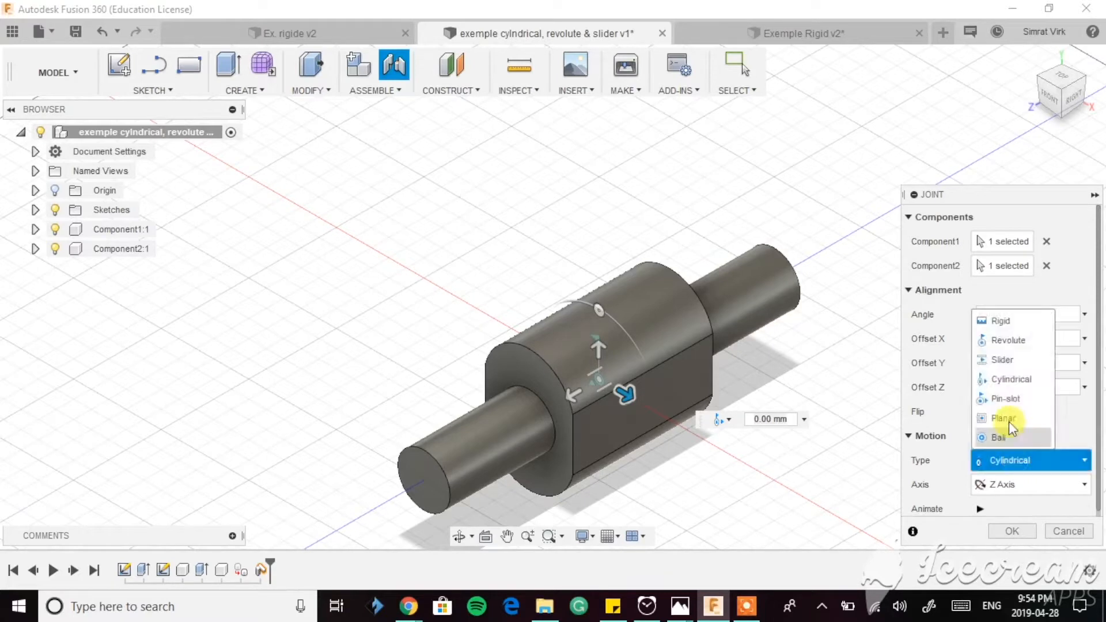
{"action": "left_click", "coordinate": [1002, 403]}
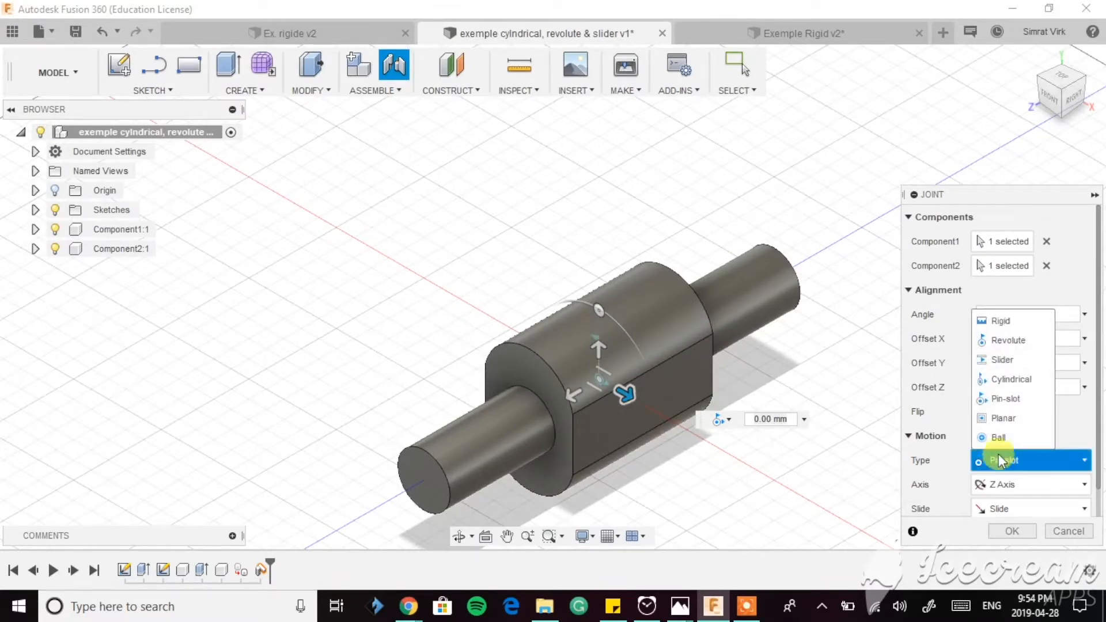
- Set the sleeve and shaft joint to Planar motion and animate it in the front view
{"action": "left_click", "coordinate": [1006, 419]}
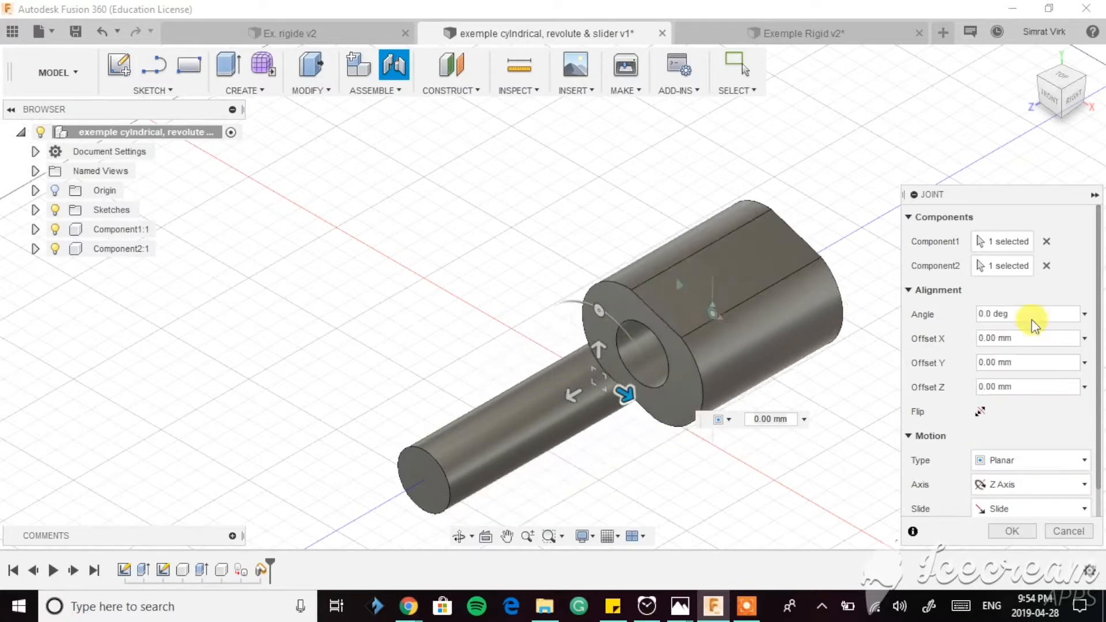
{"action": "left_click", "coordinate": [1051, 97]}
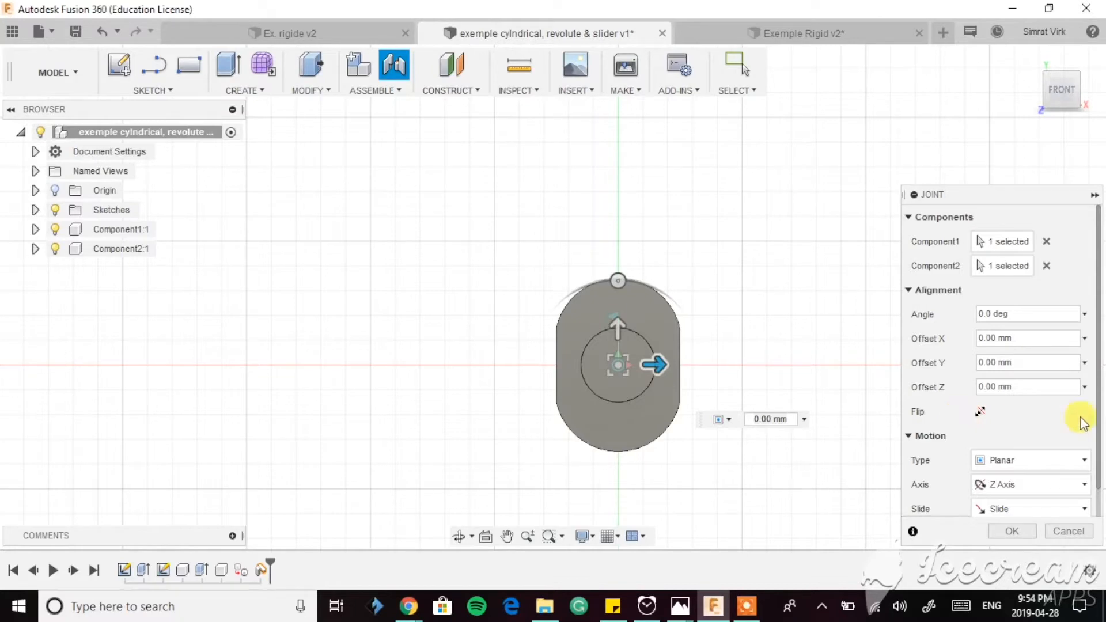
{"action": "scroll", "coordinate": [1083, 425], "scroll_direction": "down", "scroll_amount": 1}
{"action": "left_click", "coordinate": [980, 503]}
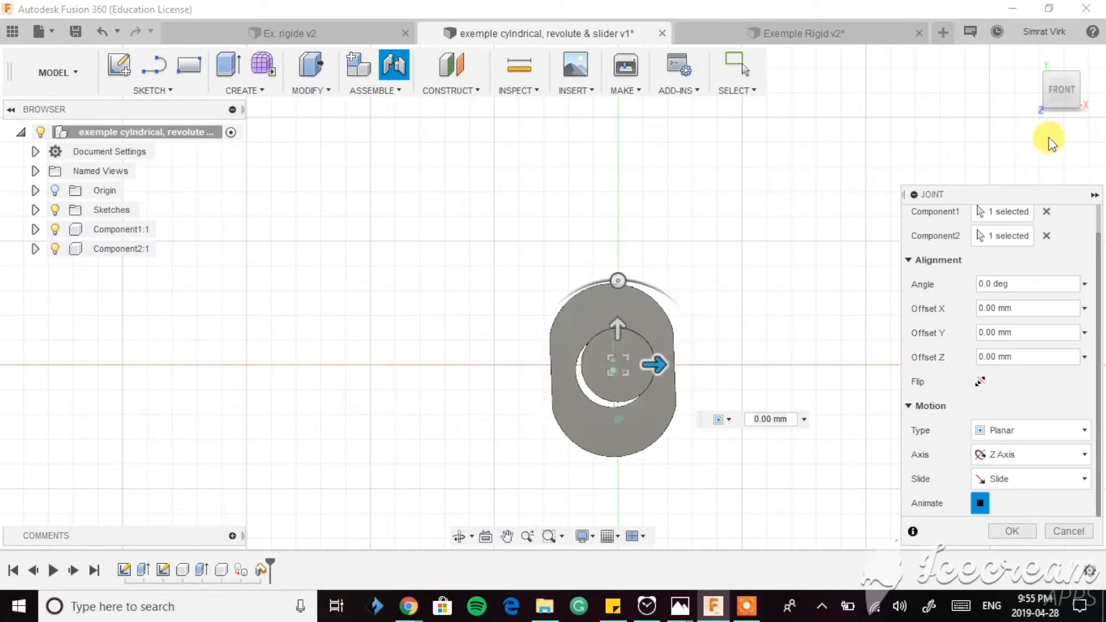
- Change the sleeve and shaft joint's motion type to Ball
{"action": "left_click", "coordinate": [1010, 429]}
{"action": "left_click", "coordinate": [1002, 568]}
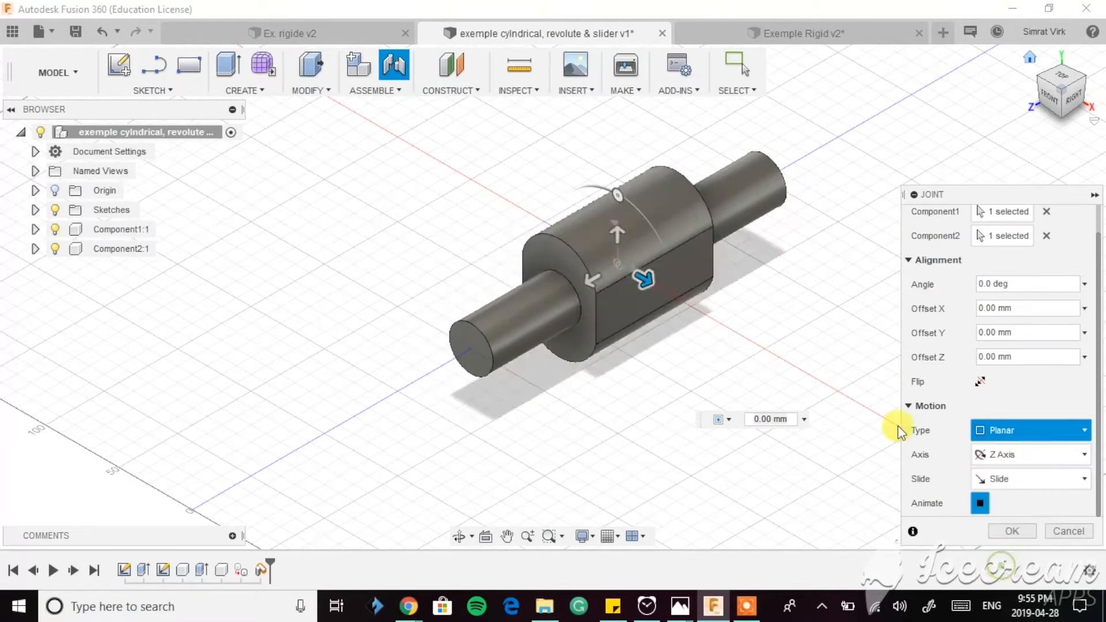